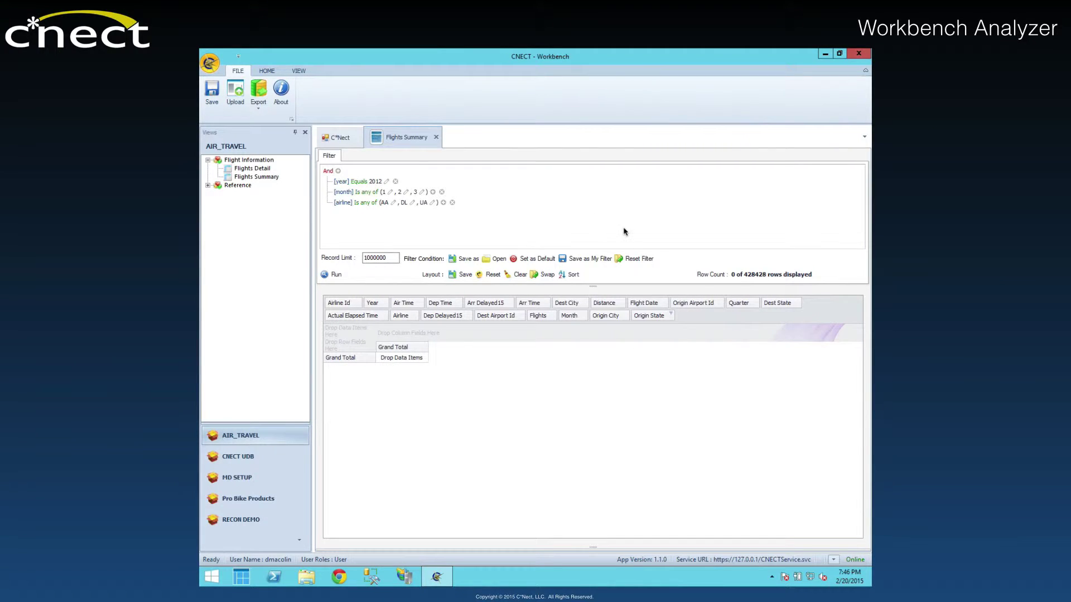
- Enlarge the pivot grid by shrinking the filter area and sort the available fields alphabetically
left_click(819, 277)
left_click(593, 286)
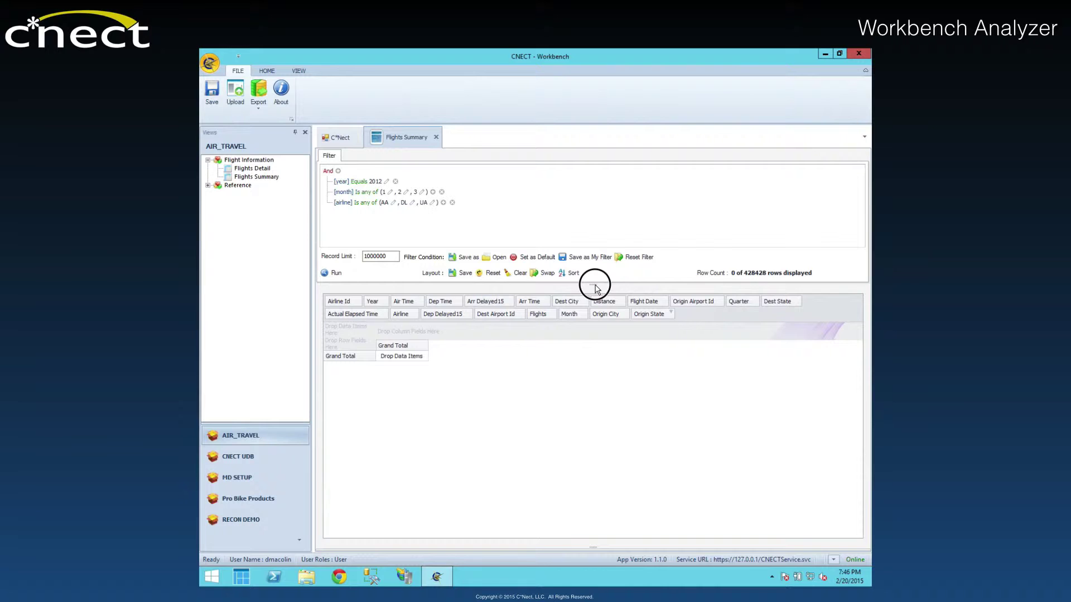
left_click_drag(595, 289, 591, 250)
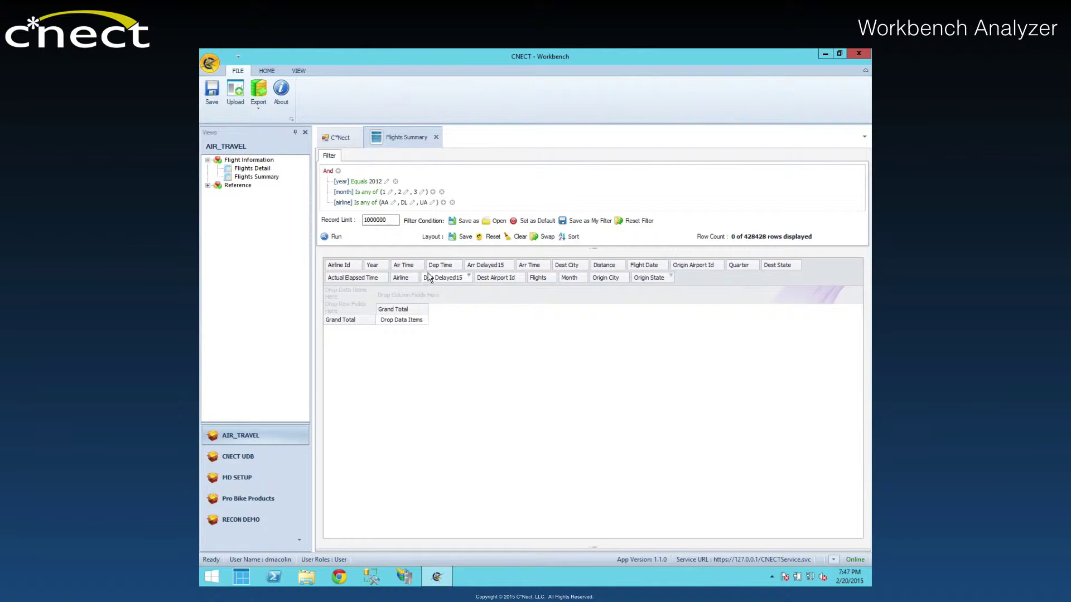
left_click(573, 237)
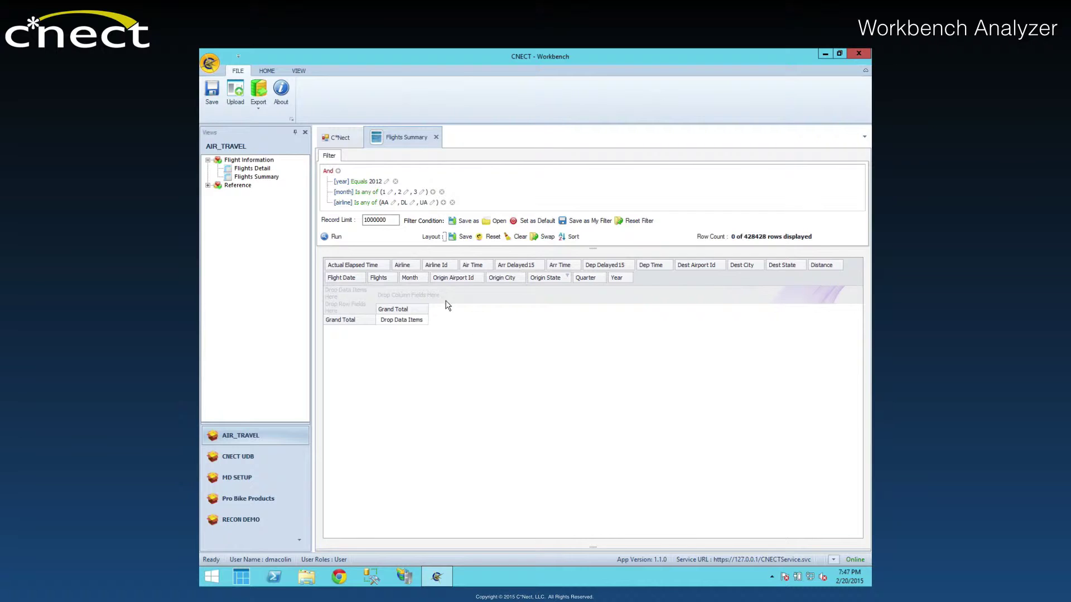
- Build the pivot with Airline as rows, Flights and Dep Delayed15 as data items, and Month as columns
left_click_drag(403, 266, 350, 310)
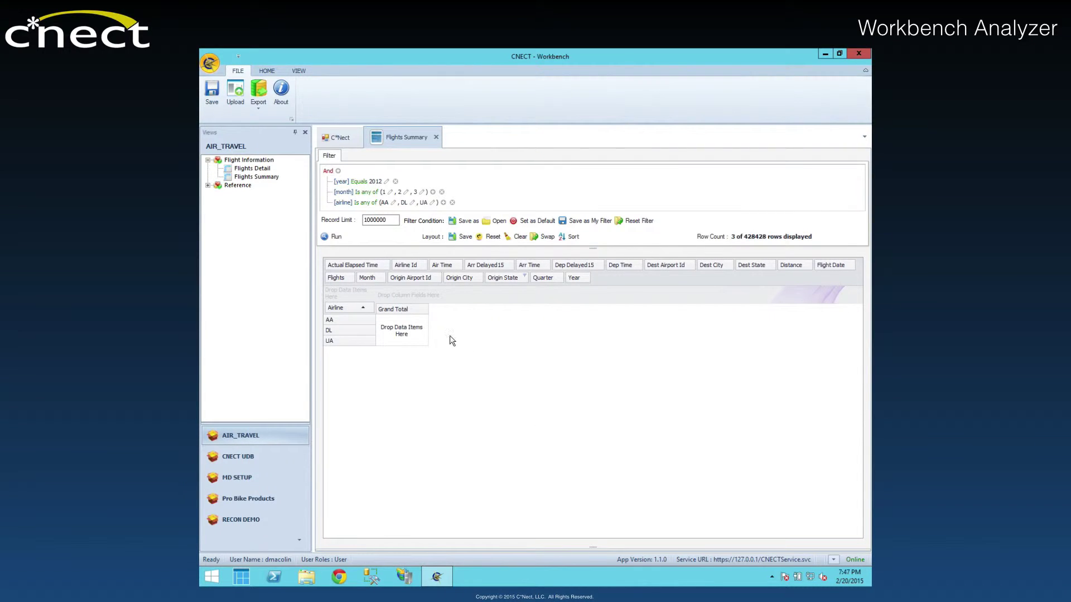
left_click_drag(344, 282, 402, 335)
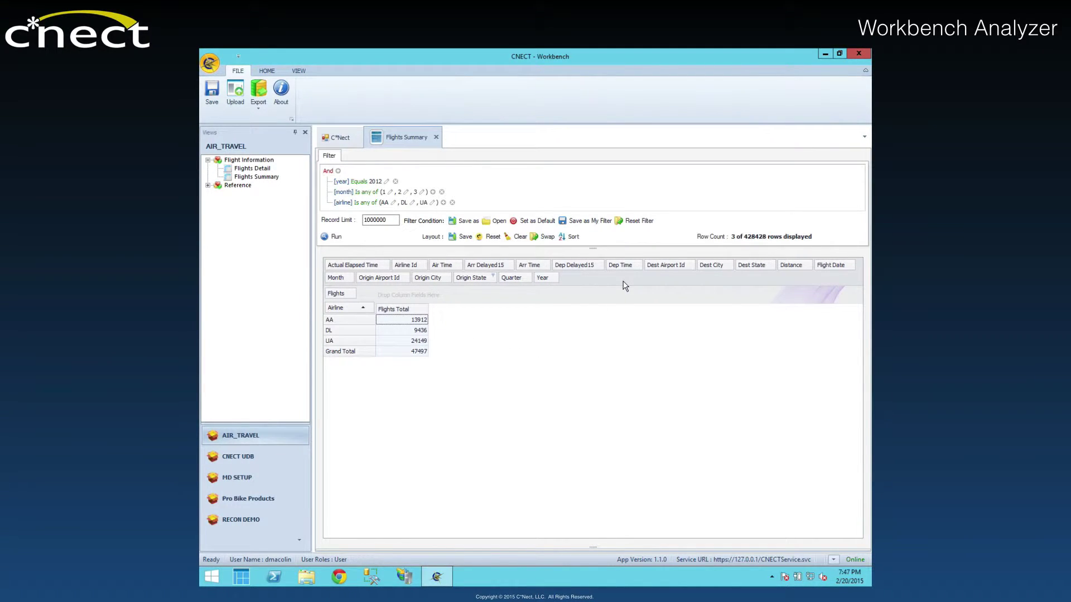
left_click_drag(580, 265, 428, 360)
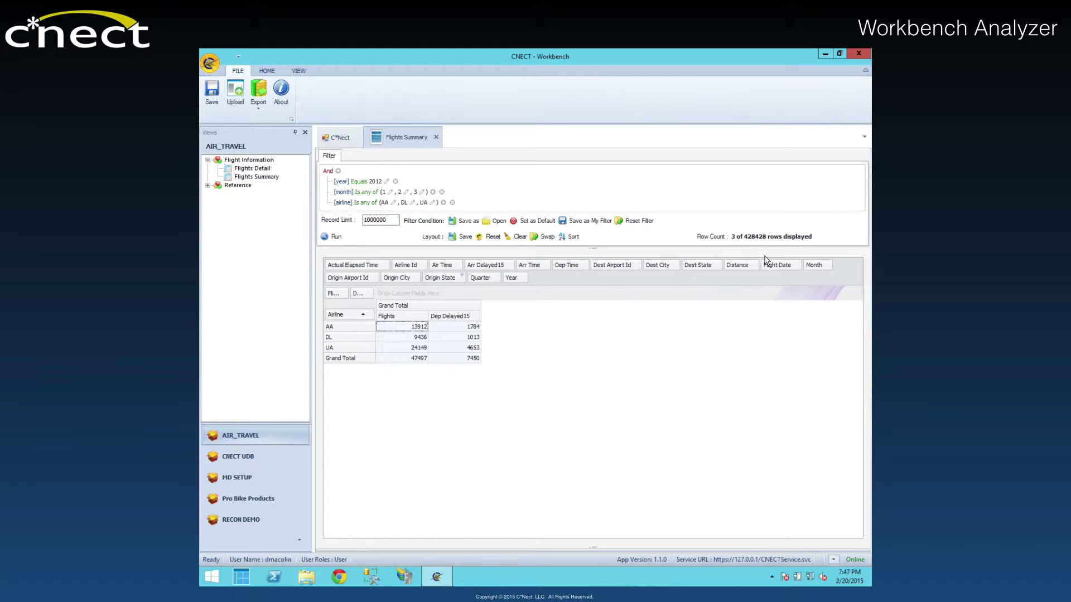
left_click_drag(814, 265, 427, 300)
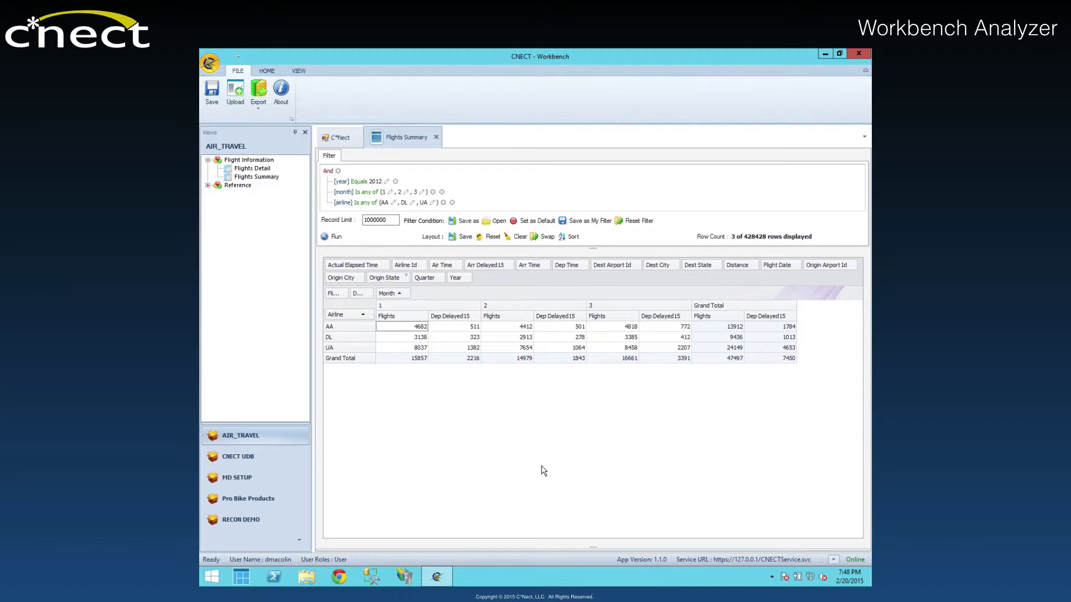
- Add Origin State and Origin City as row fields after Airline, and show all origin states
left_click_drag(391, 281, 374, 322)
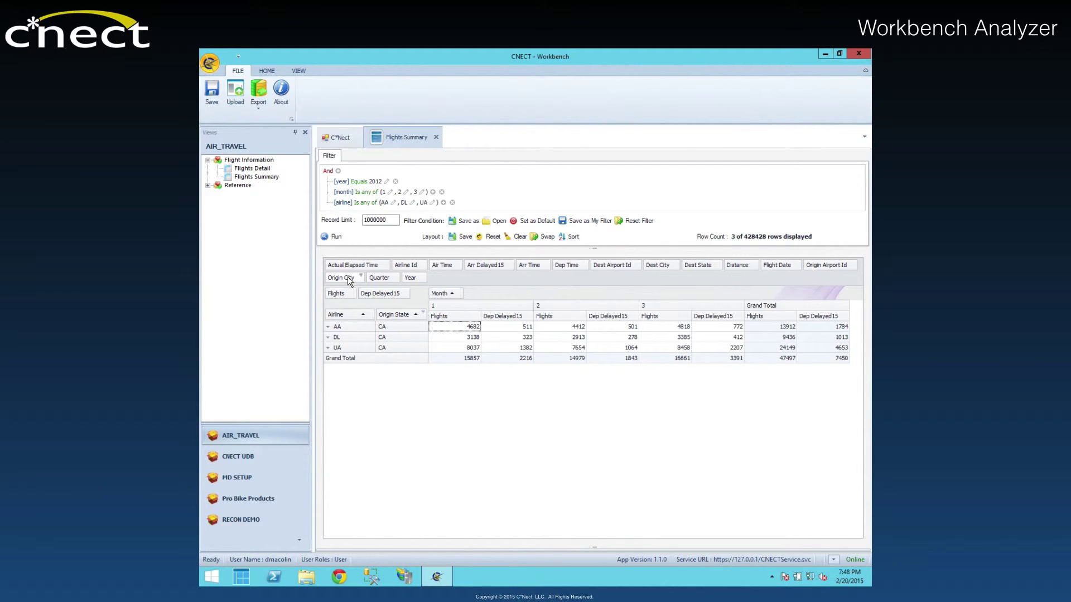
mouse_move(350, 280)
left_mouse_down()
mouse_move(407, 270)
mouse_move(431, 319)
left_mouse_up()
left_click(400, 318)
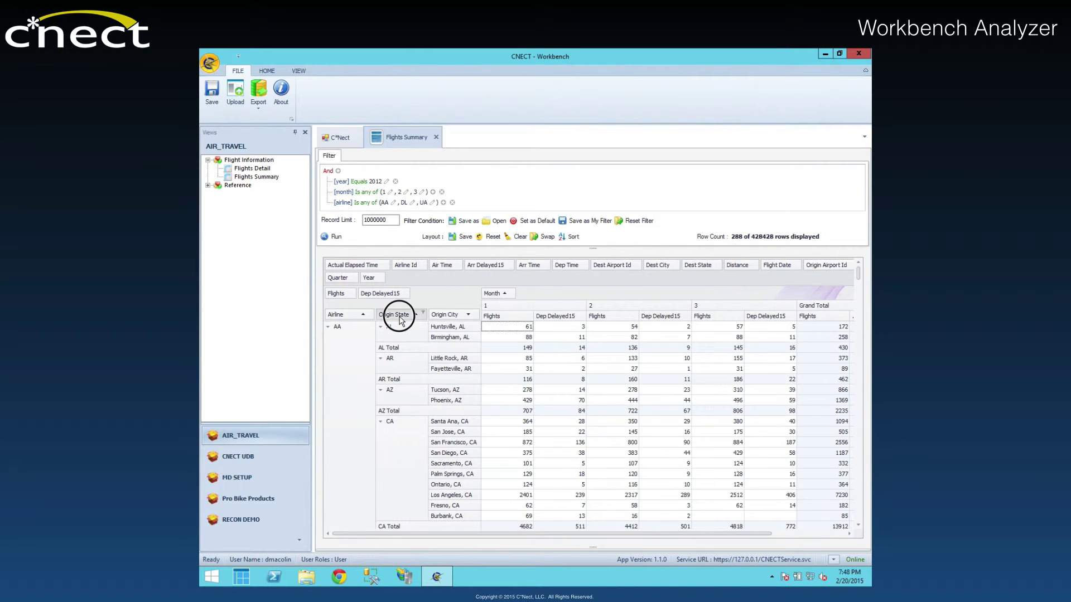
left_click(399, 317)
- Collapse all Origin State groups in the pivot and look through the state rows
right_click(403, 329)
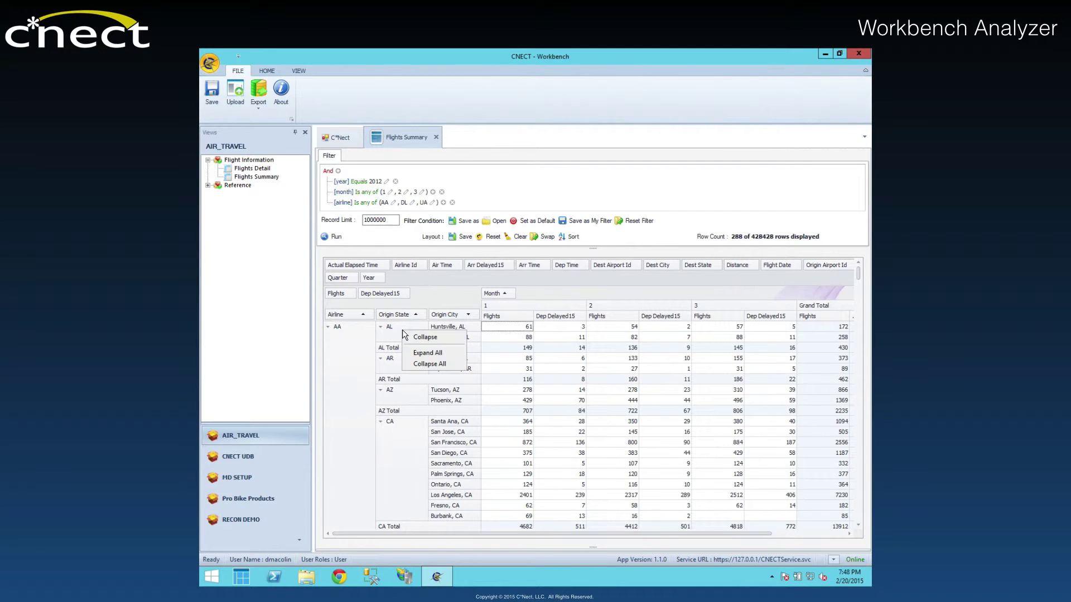
left_click(421, 365)
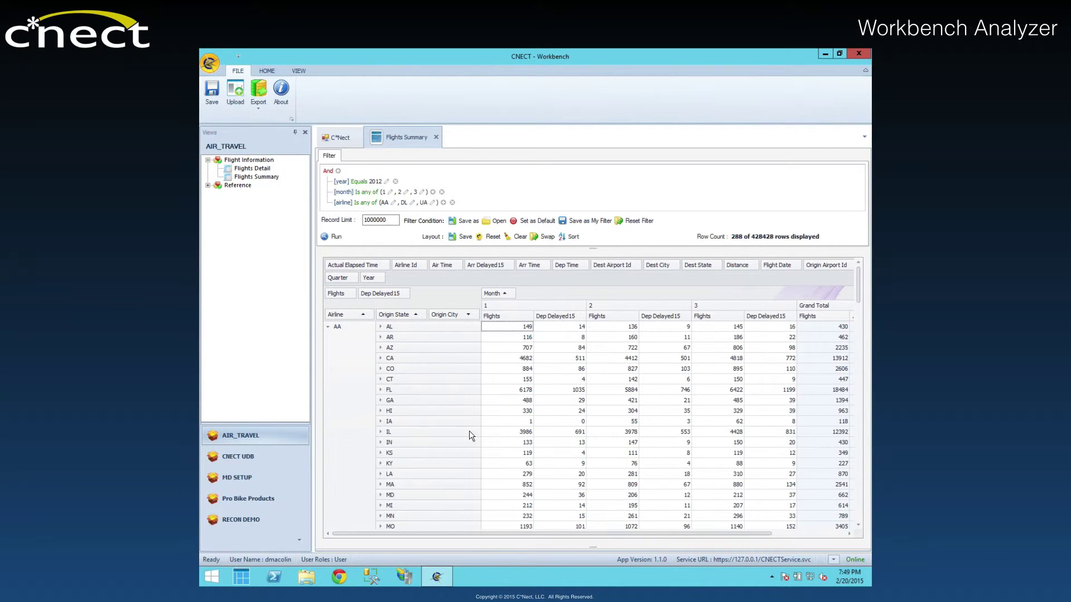
scroll(470, 431, "down", 13)
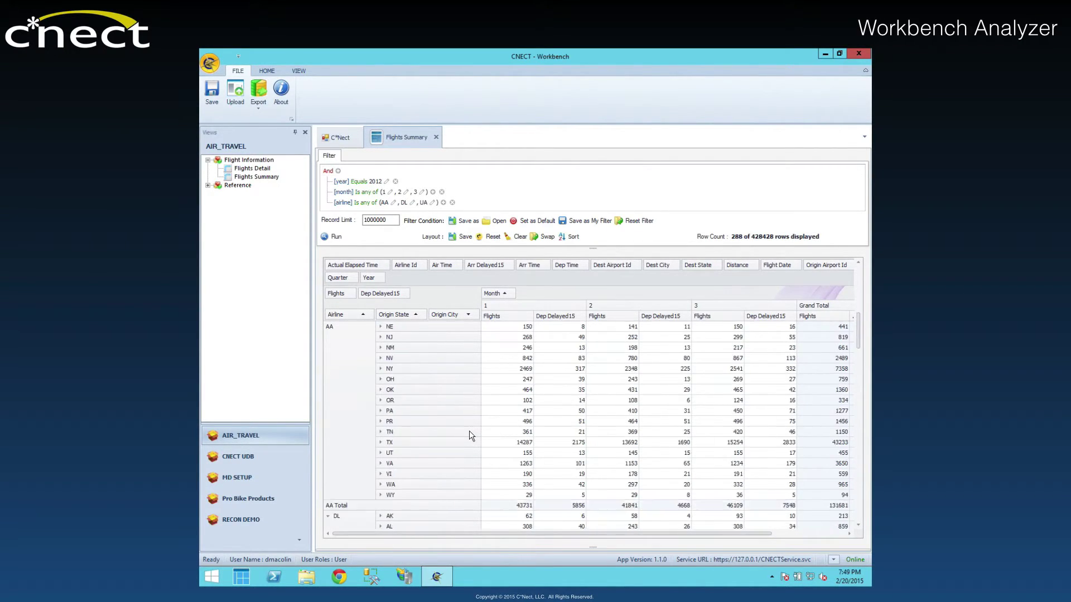
scroll(469, 431, "up", 13)
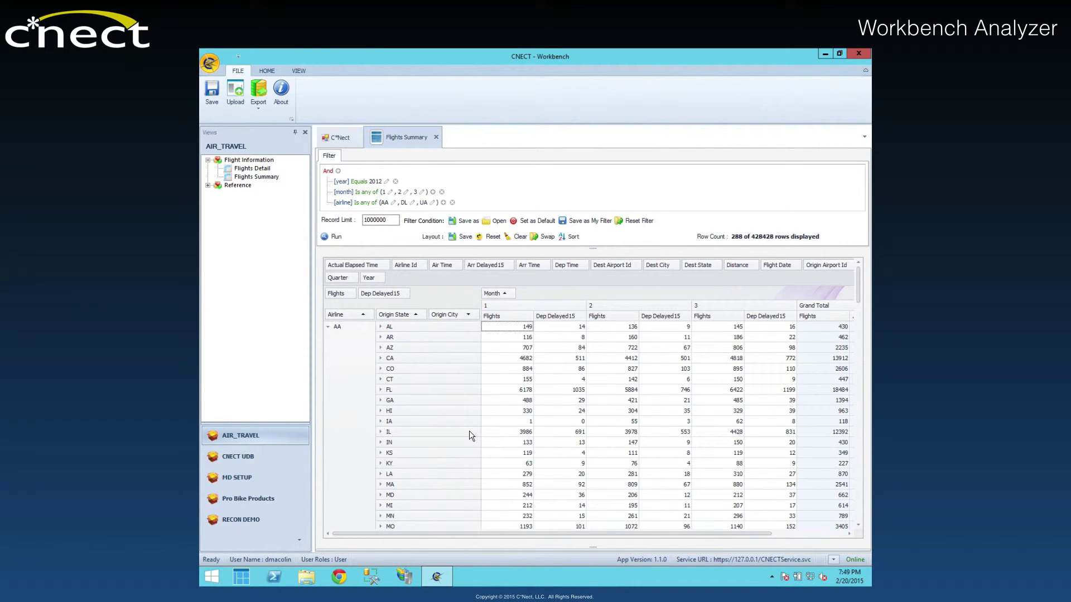
- Filter the Origin State row field to show only CA
left_click(423, 315)
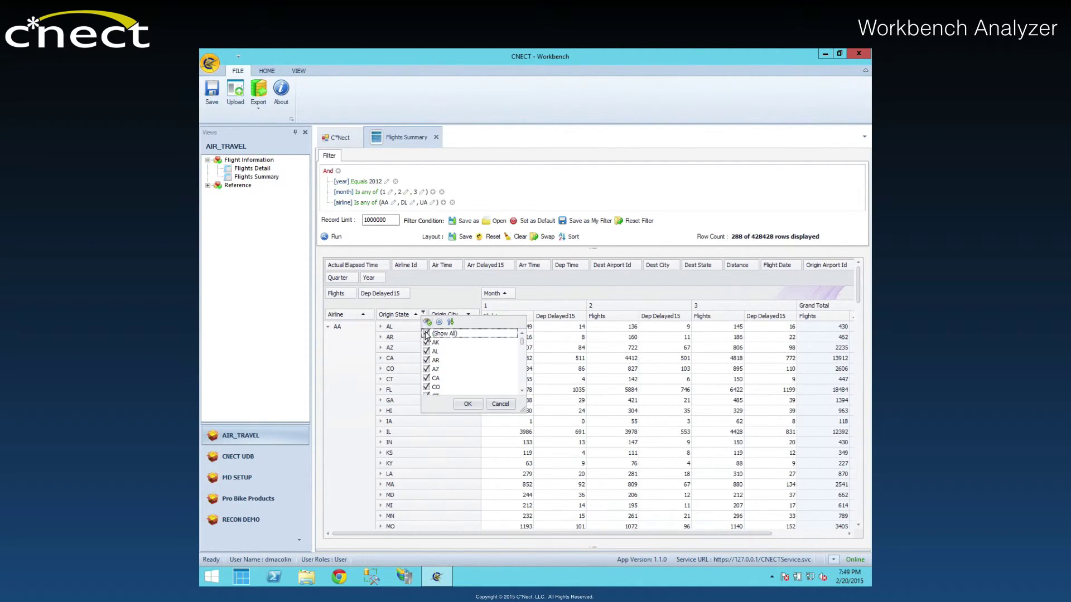
left_click(427, 379)
left_click(468, 403)
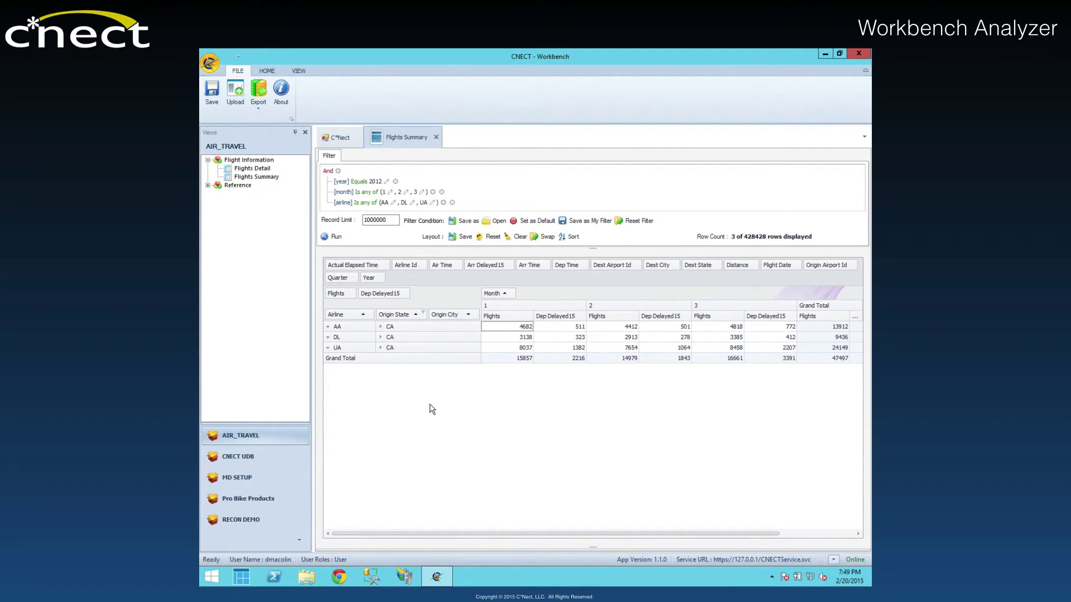
- Drill down into the UA flights from CA for month 1, examine the detail records in a widened form, and close it
left_click(579, 338)
left_click(520, 348)
double_click(521, 350)
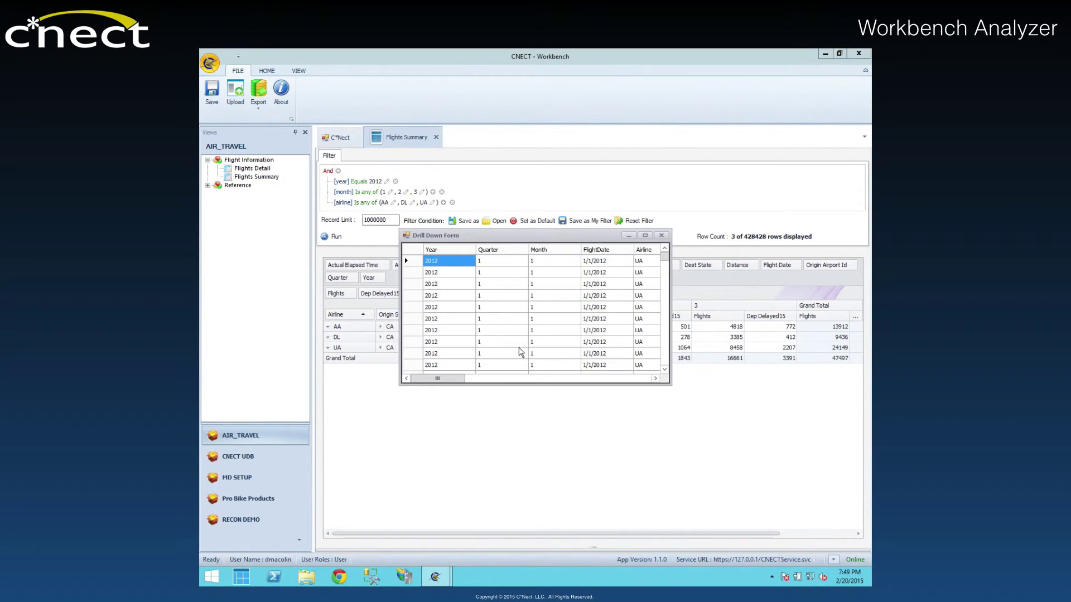
left_click_drag(669, 383, 831, 377)
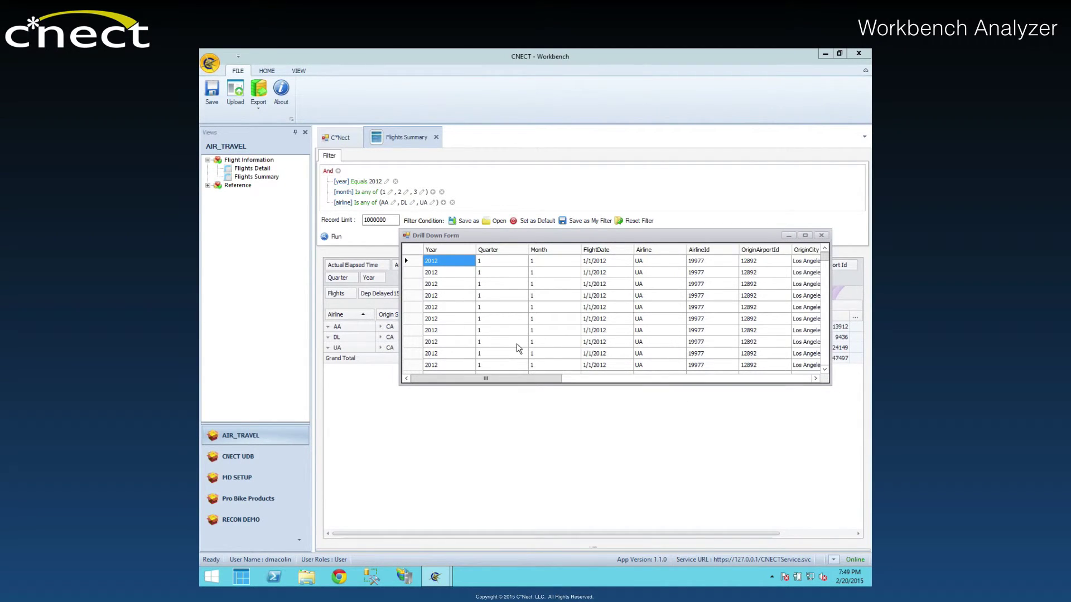
left_click_drag(567, 236, 428, 194)
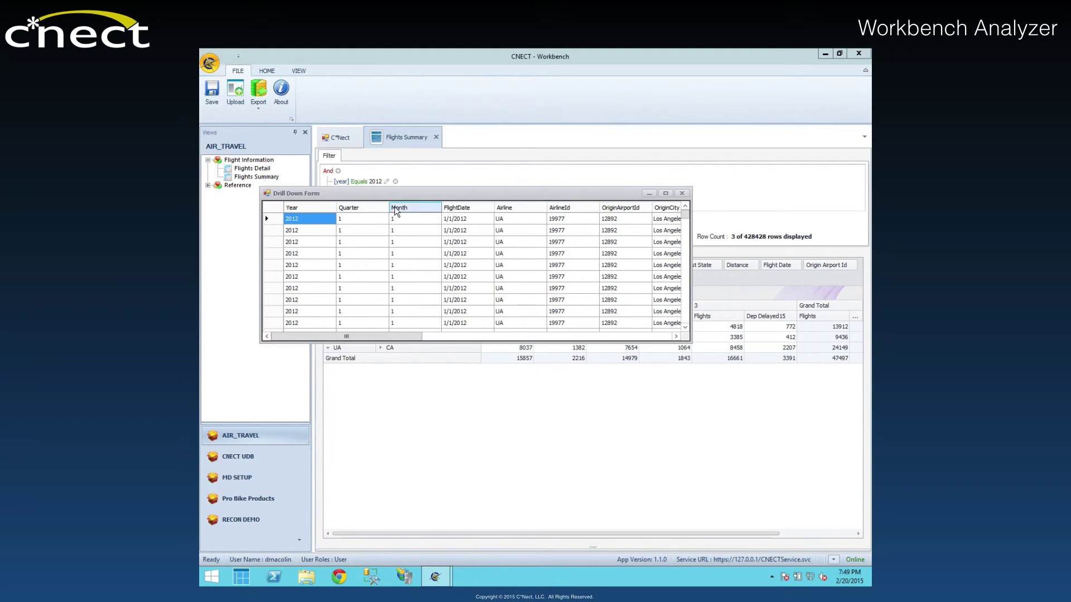
mouse_move(407, 335)
left_mouse_down()
mouse_move(497, 335)
mouse_move(389, 335)
left_mouse_up()
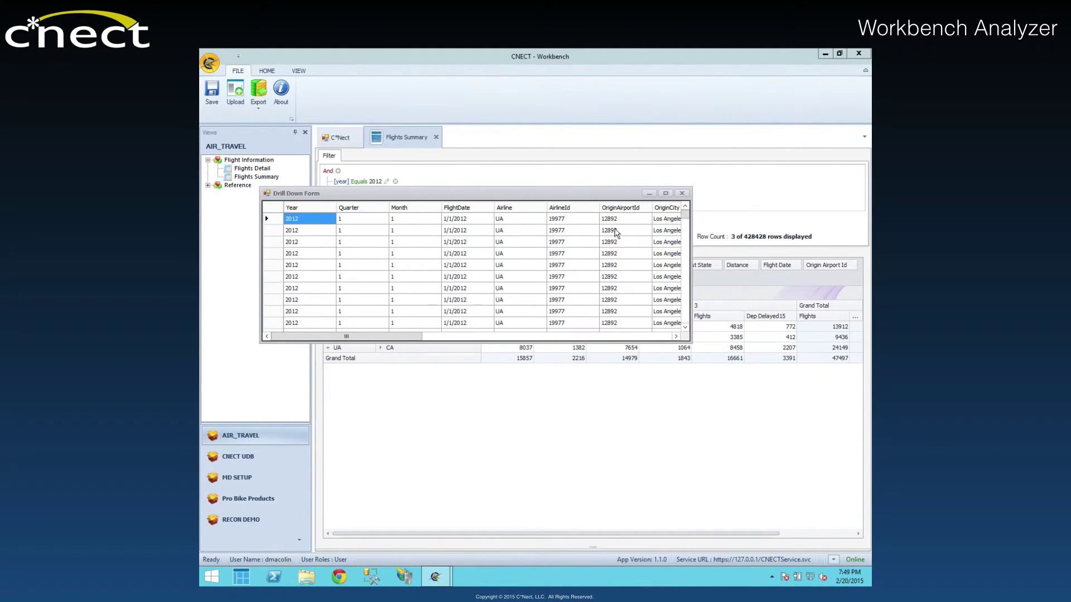
left_click(681, 193)
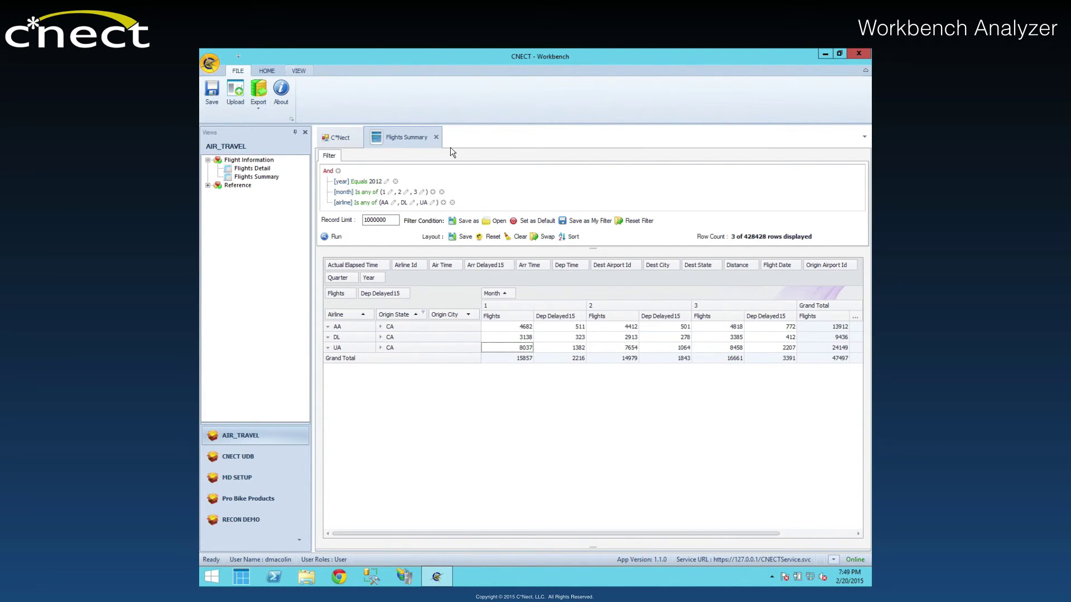
- Show the chart view for the pivot and enlarge its pane below the grid
left_click(298, 71)
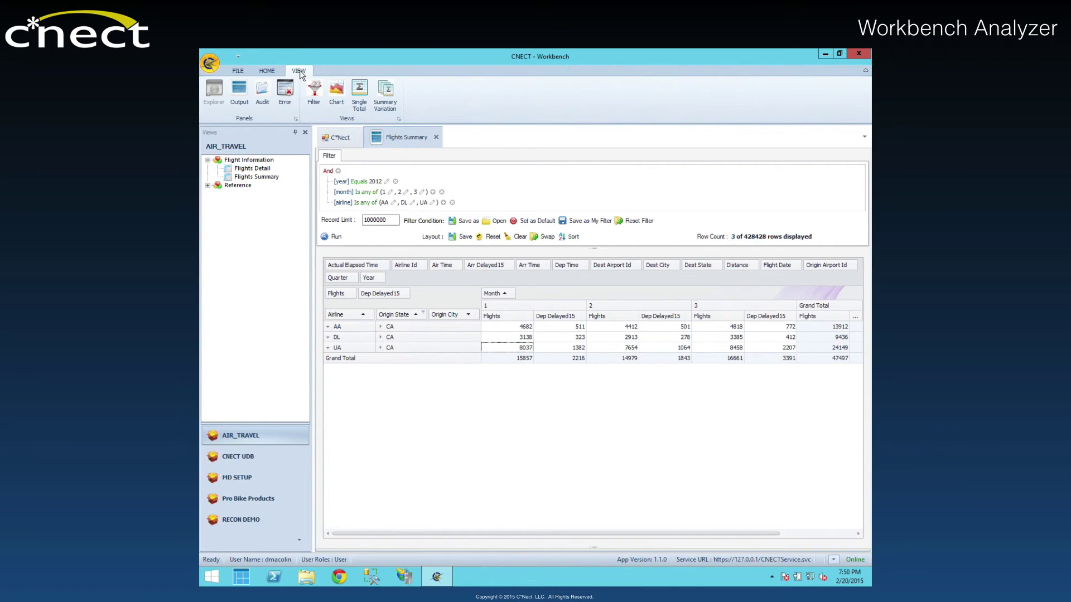
left_click(336, 94)
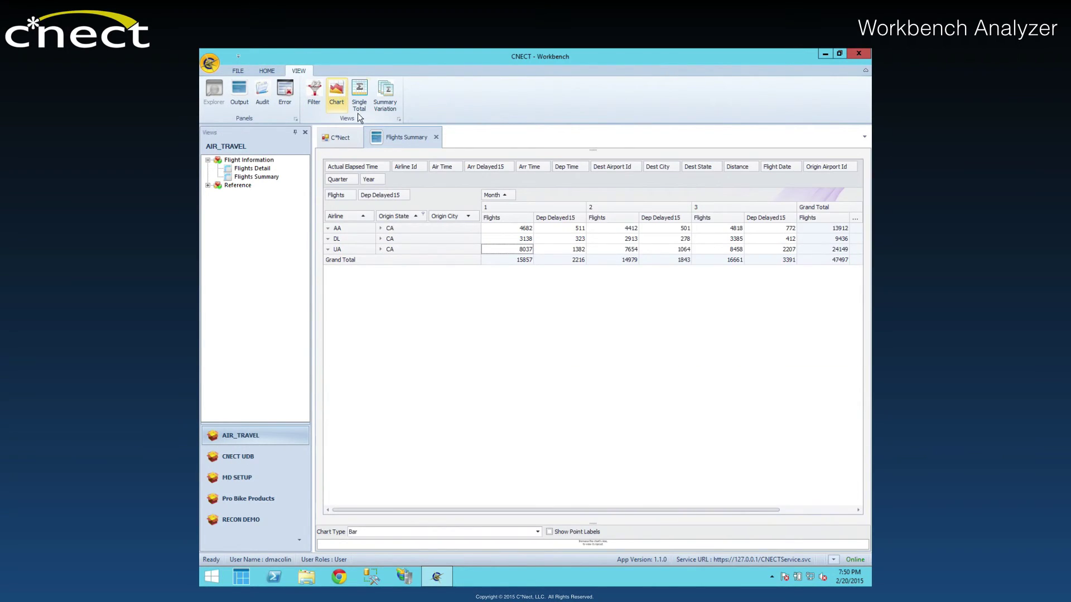
left_click_drag(593, 524, 587, 333)
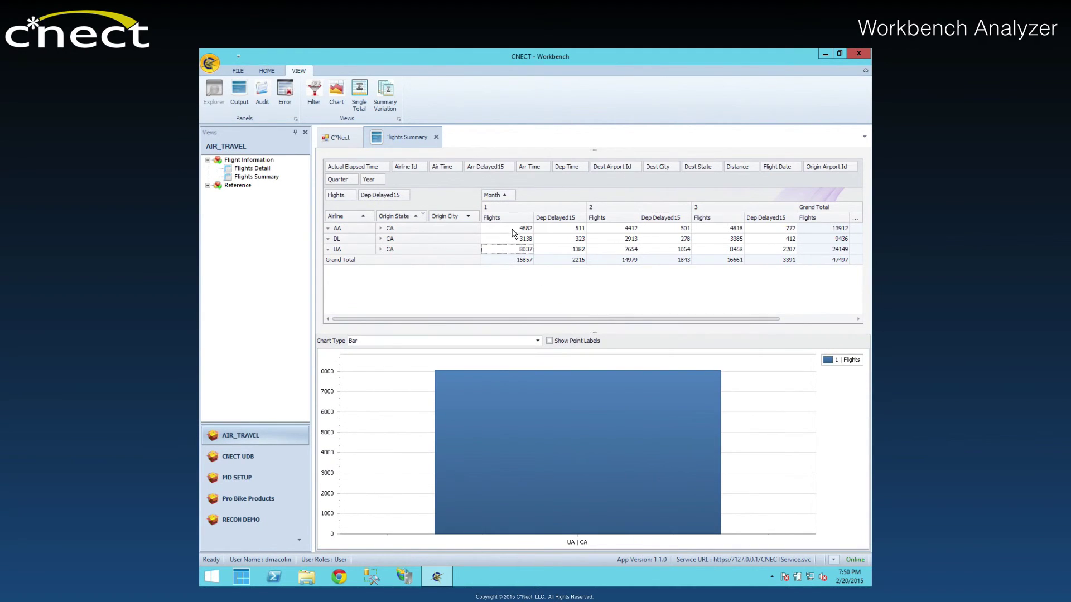
- Chart the three airlines' Flights and Dep Delayed15 for different month selections, ending with months 1 to 3, and review the chart types
left_click_drag(514, 233, 770, 249)
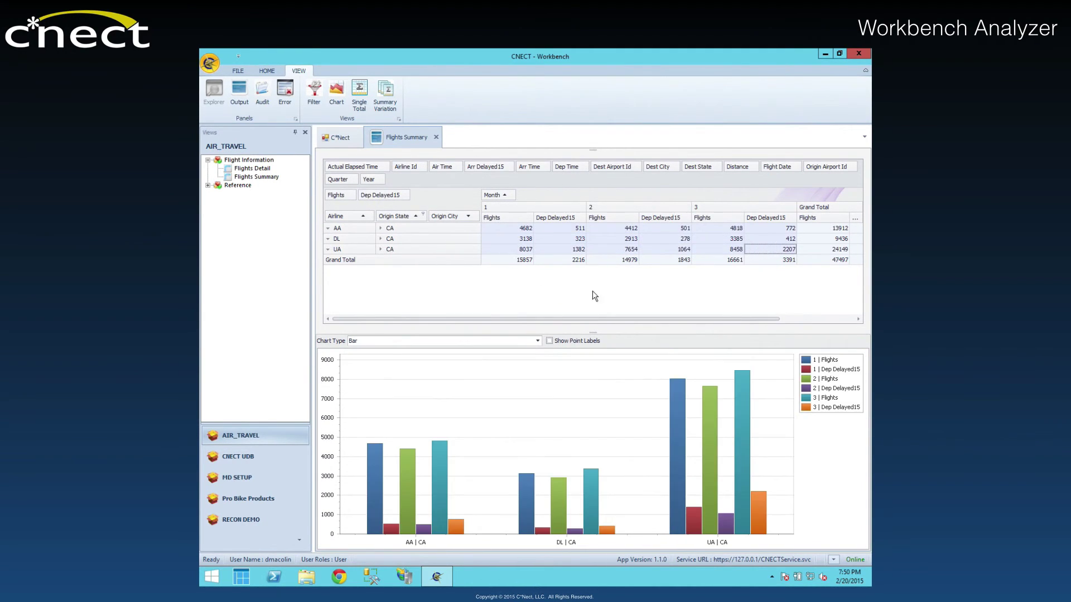
left_click_drag(515, 229, 778, 250)
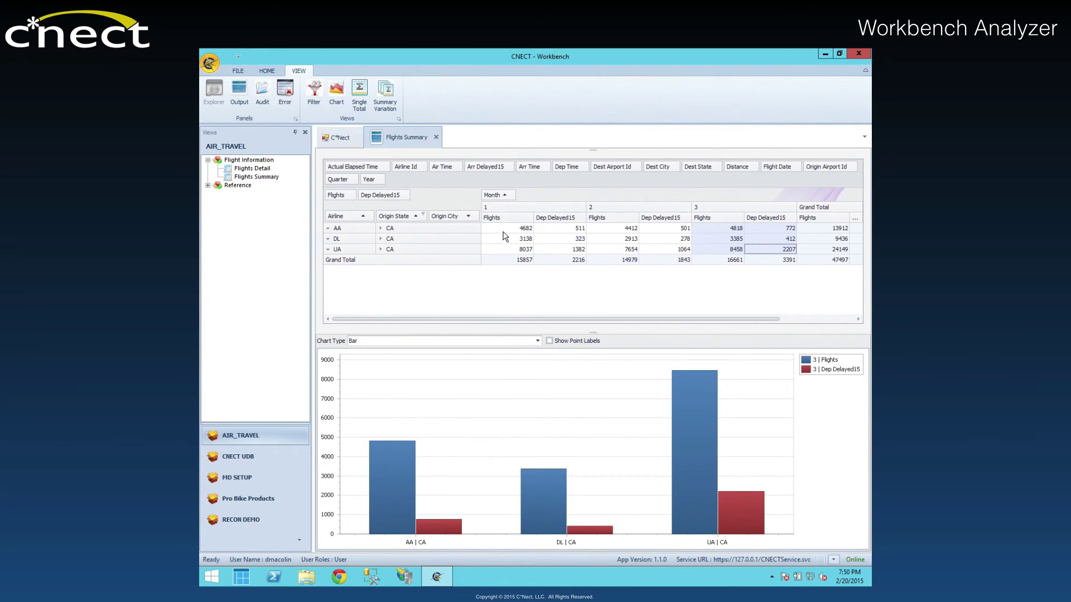
left_click_drag(503, 232, 672, 255)
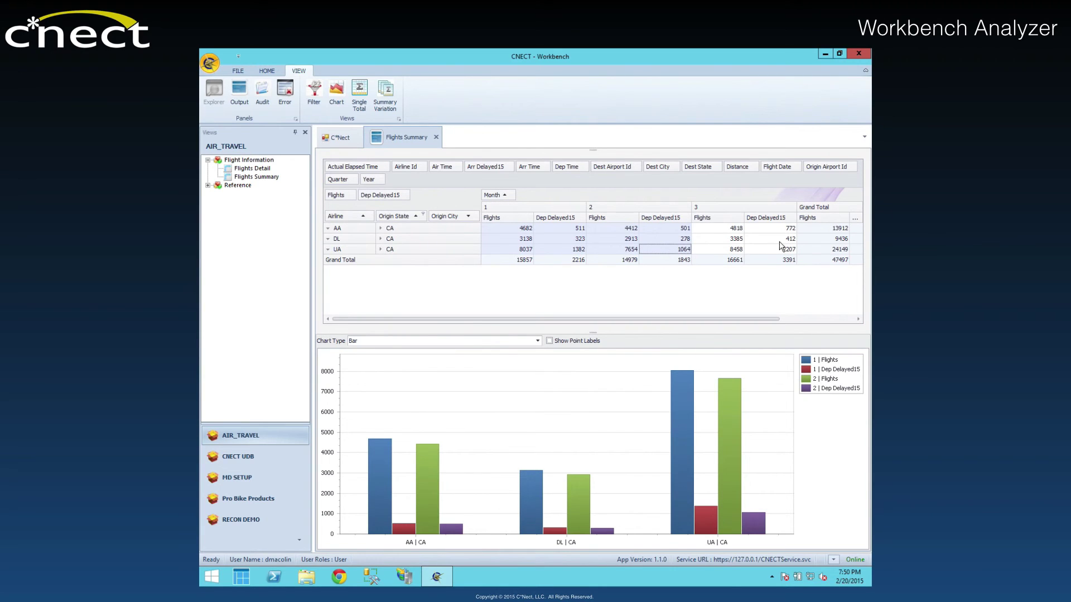
left_click_drag(782, 249, 589, 247)
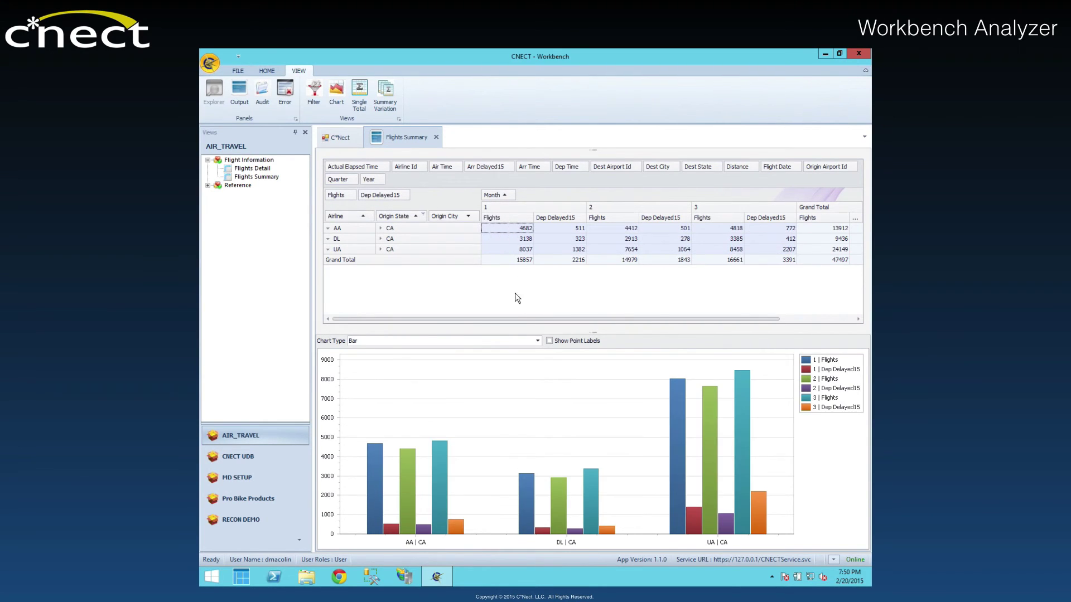
left_click(537, 341)
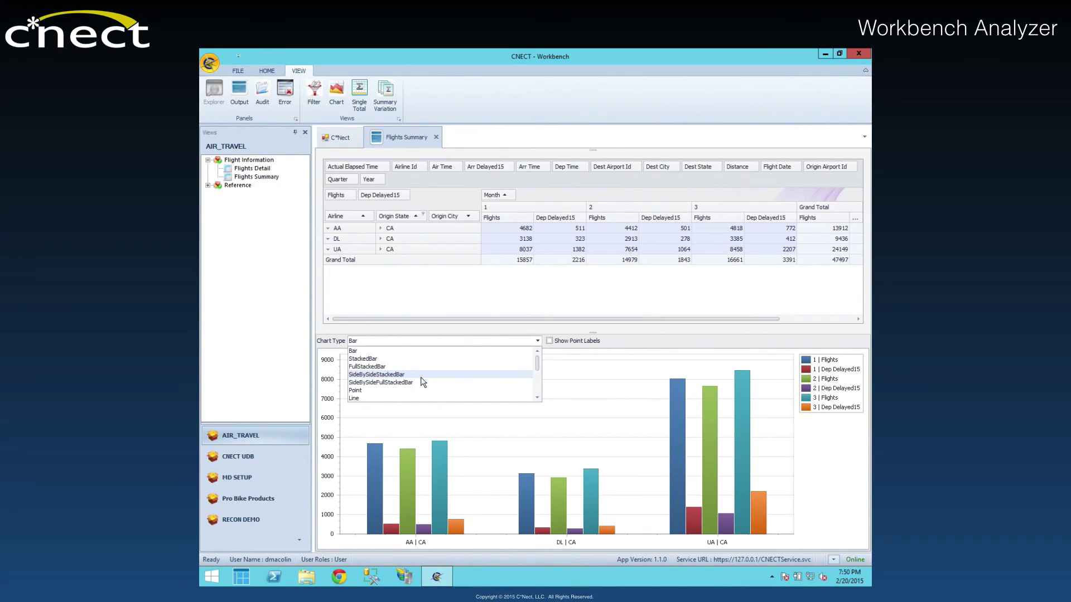
left_click(534, 300)
- Return to the filter view and save the pivot layout
left_click(314, 92)
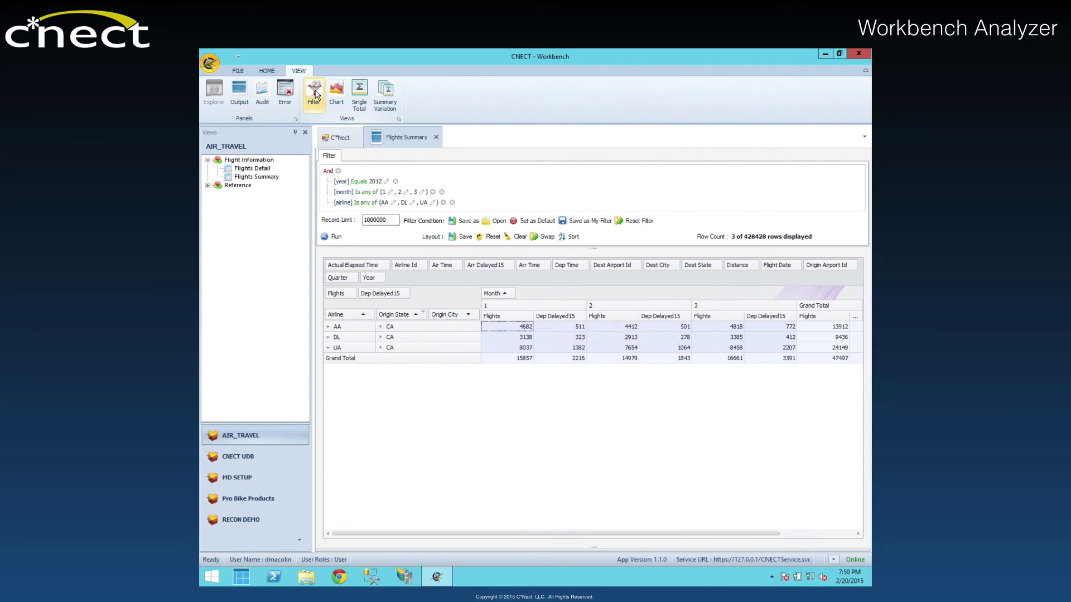
left_click(464, 237)
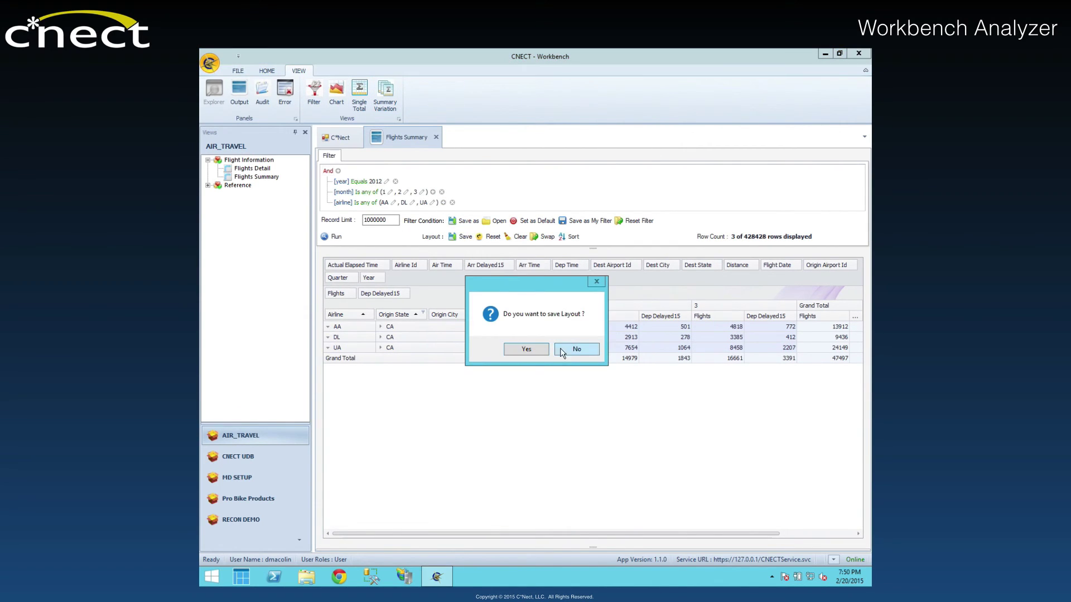
left_click(534, 350)
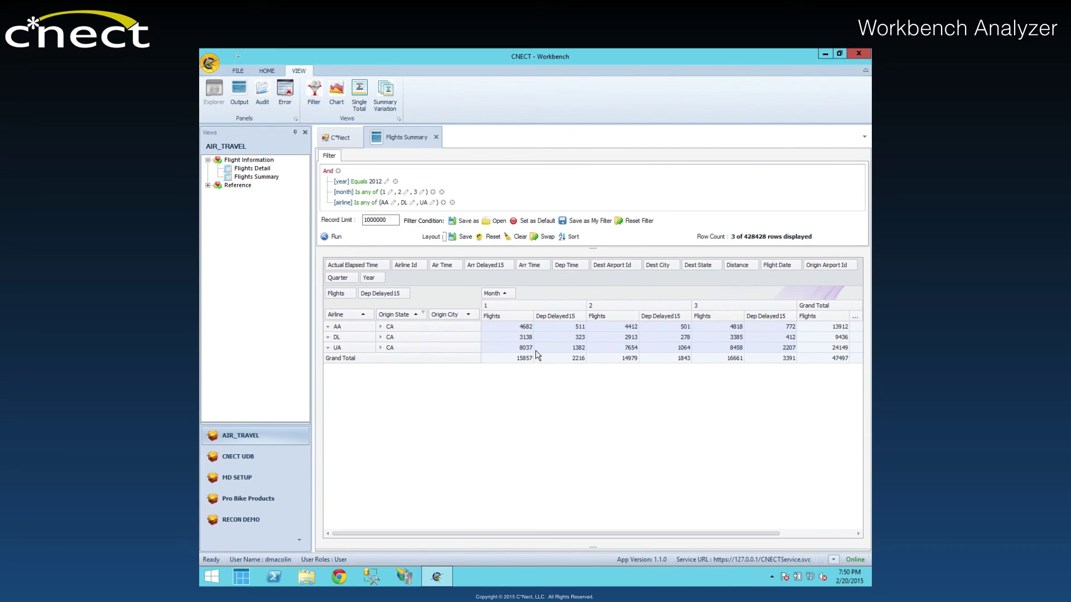